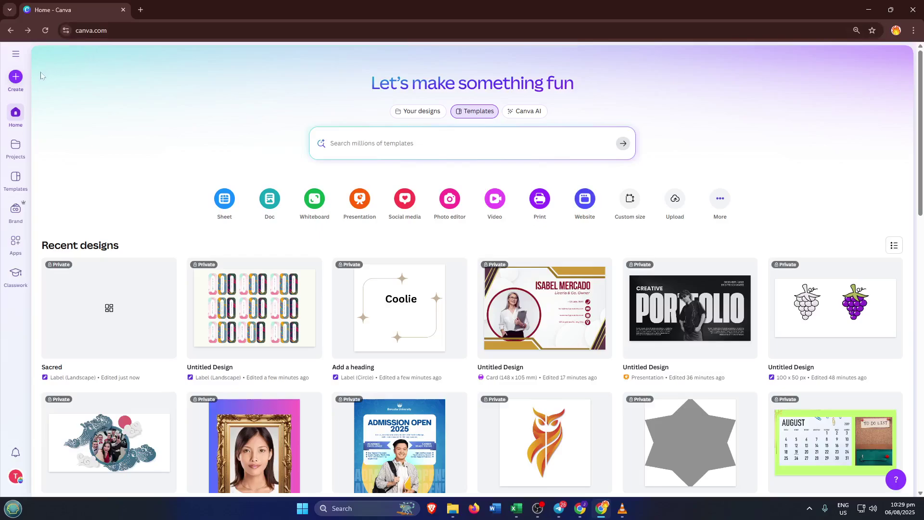
Step: Start a custom-size design with width and height both set to 200 px
{"action": "left_click", "coordinate": [16, 78]}
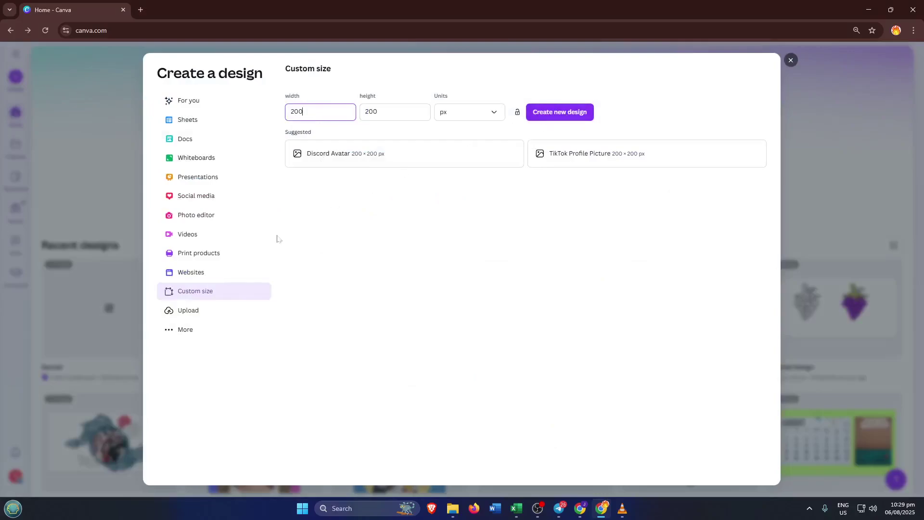
{"action": "left_click", "coordinate": [225, 294]}
{"action": "left_click", "coordinate": [295, 114]}
{"action": "left_click", "coordinate": [385, 112]}
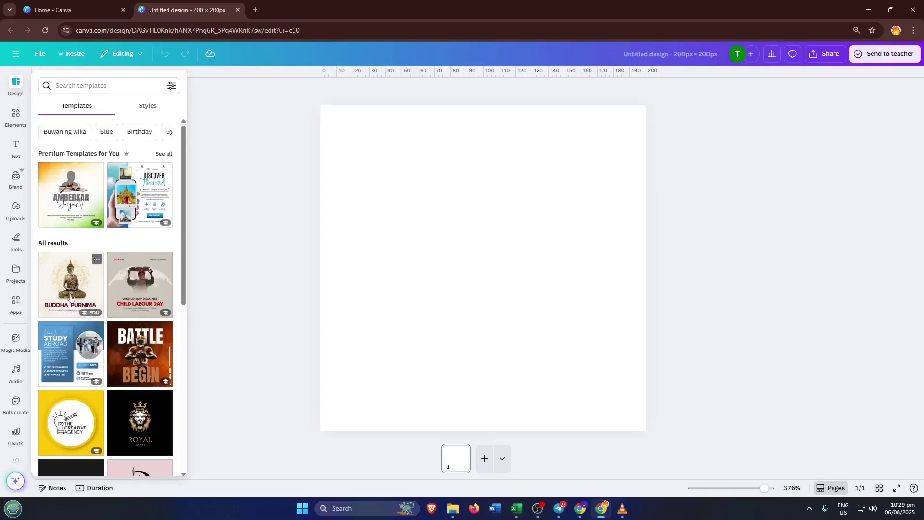
Step: Search the Canva apps for 'emb' to locate the Embed app
{"action": "left_click", "coordinate": [16, 306]}
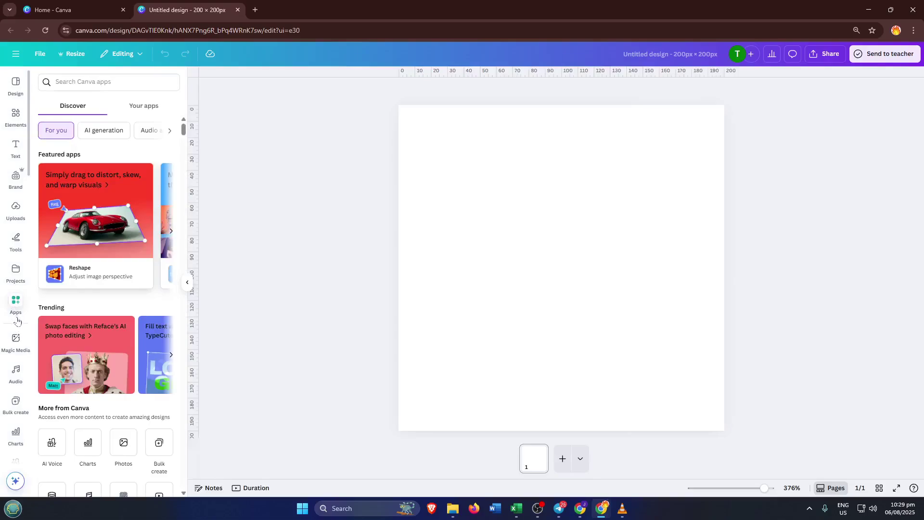
{"action": "left_click", "coordinate": [115, 83]}
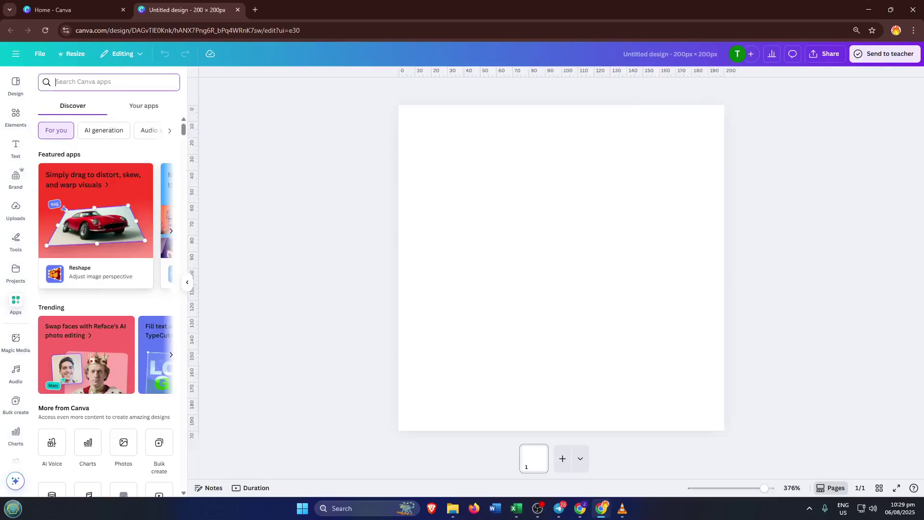
{"action": "type", "text": "embed"}
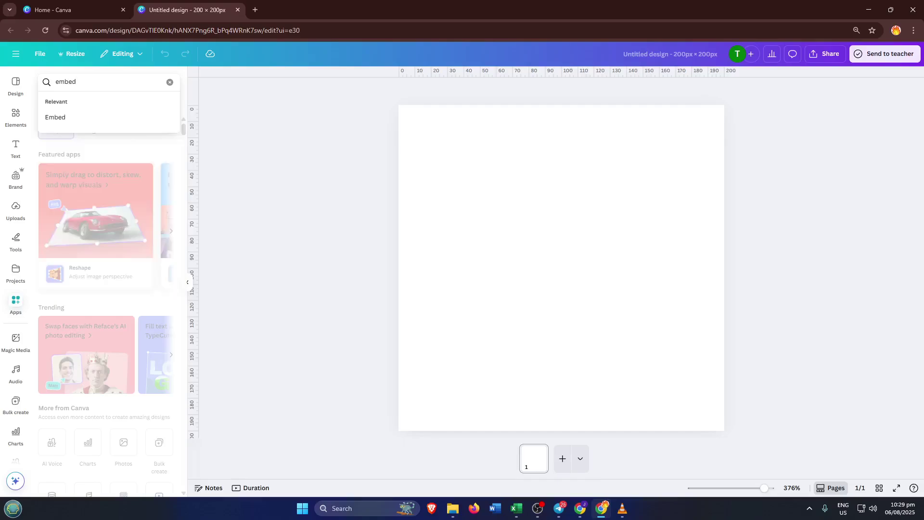
{"action": "key", "text": "Return"}
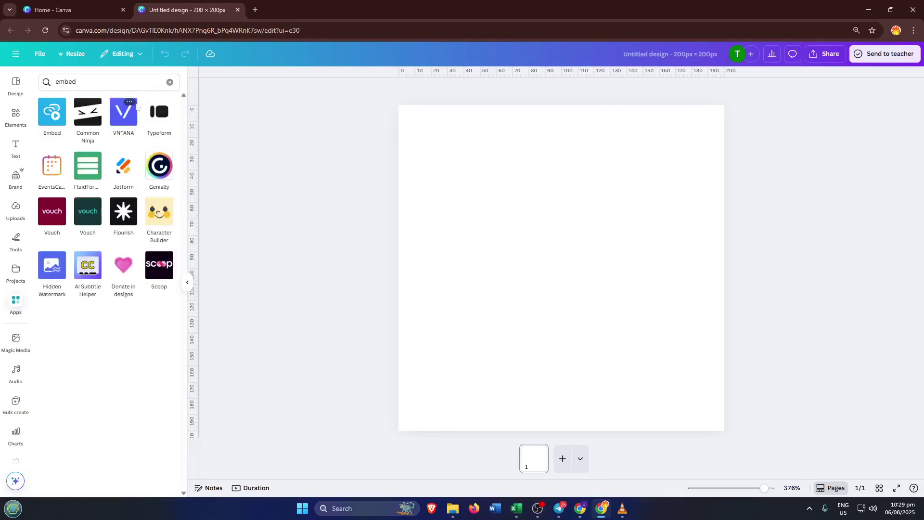
Step: Paste the Mentimeter desert-island slide link into the Embed app and add it to the design
{"action": "left_click", "coordinate": [55, 120]}
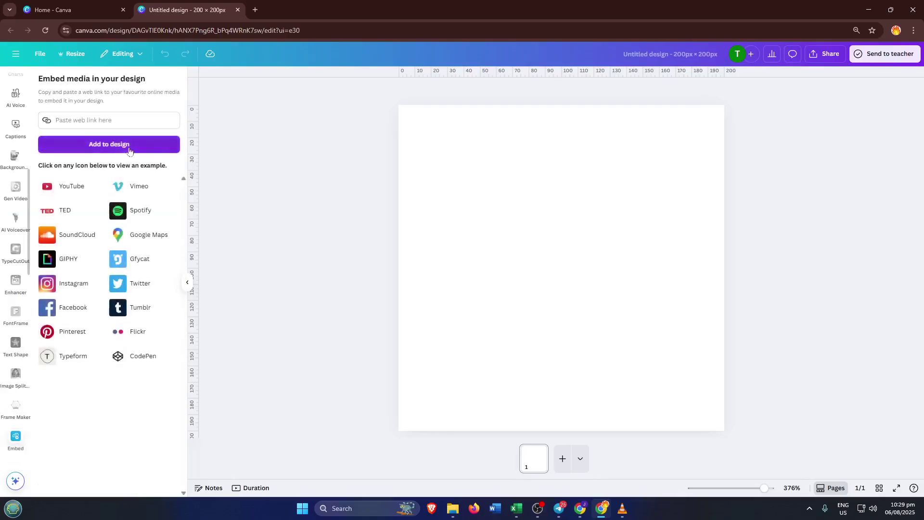
{"action": "left_click", "coordinate": [137, 120]}
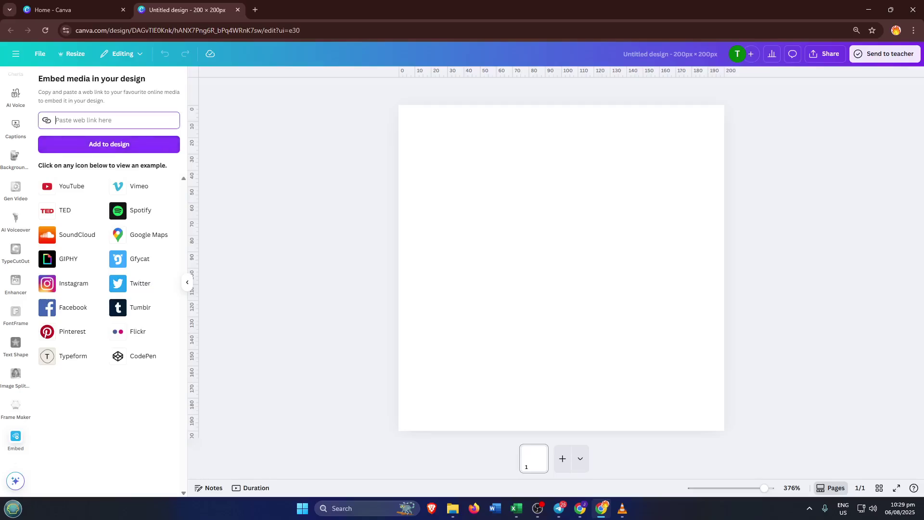
{"action": "key", "text": "ctrl+v"}
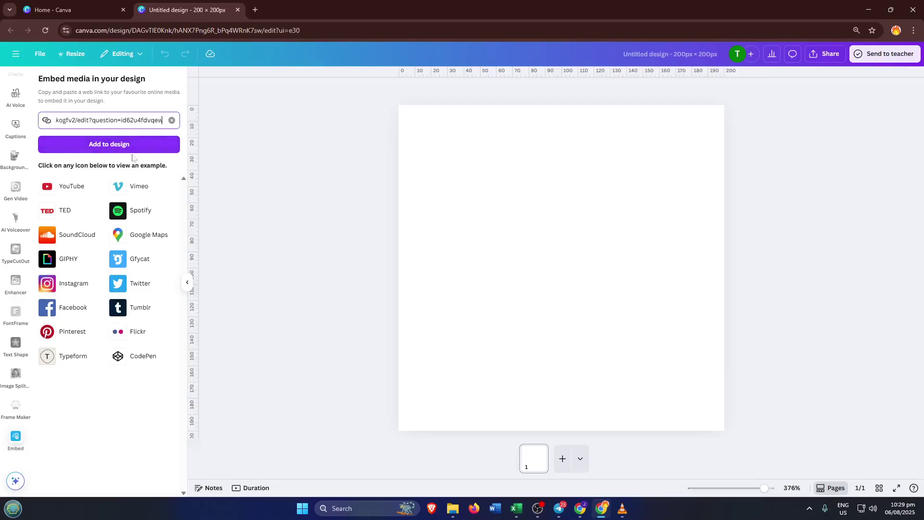
{"action": "left_click", "coordinate": [133, 147]}
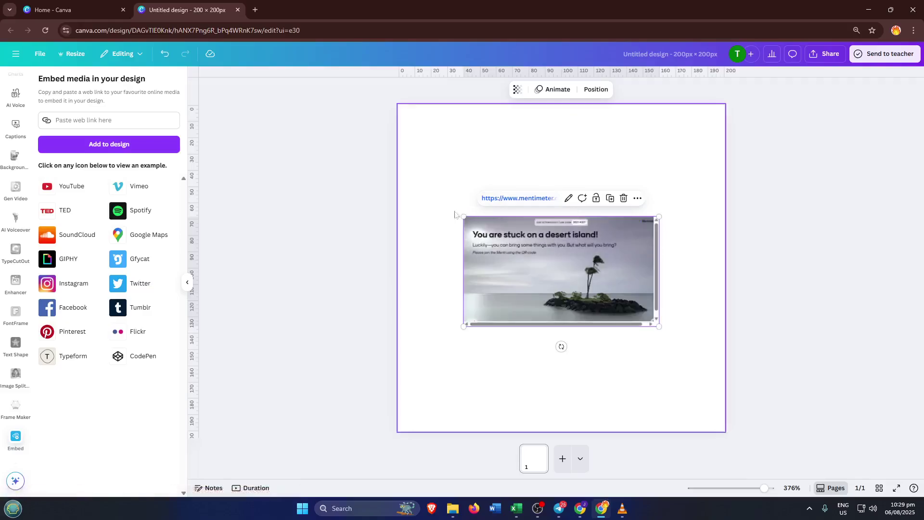
Step: Enlarge the embedded slide to about 186 × 105 and move it up to the page's top edge
{"action": "left_click_drag", "start_coordinate": [463, 216], "coordinate": [409, 186]}
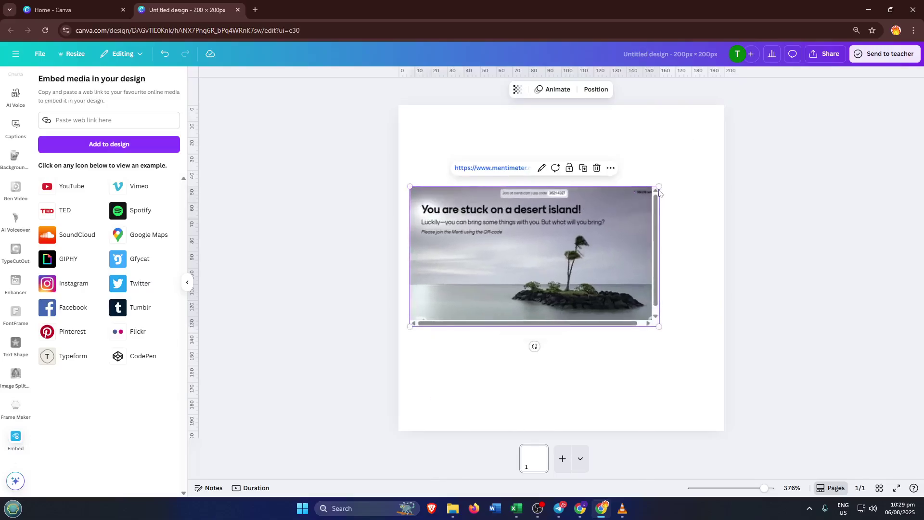
{"action": "left_click_drag", "start_coordinate": [659, 187], "coordinate": [717, 153]}
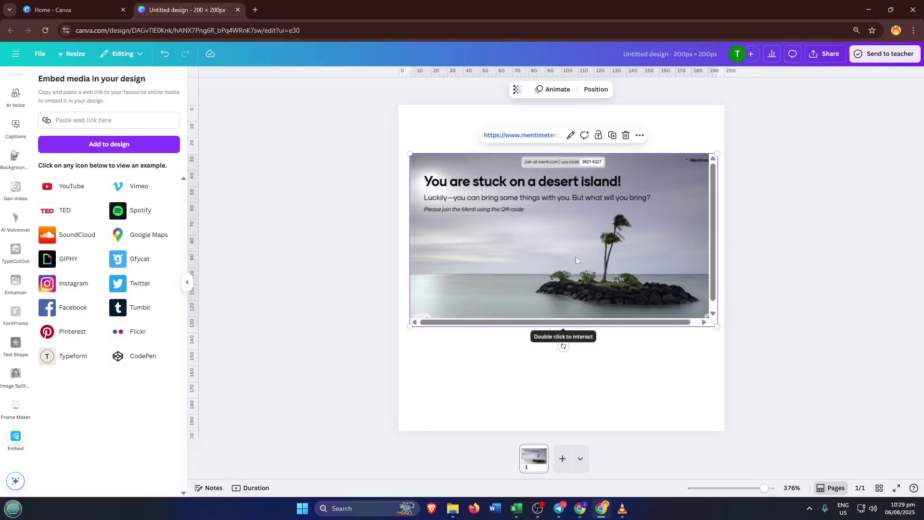
{"action": "left_click_drag", "start_coordinate": [571, 239], "coordinate": [566, 199]}
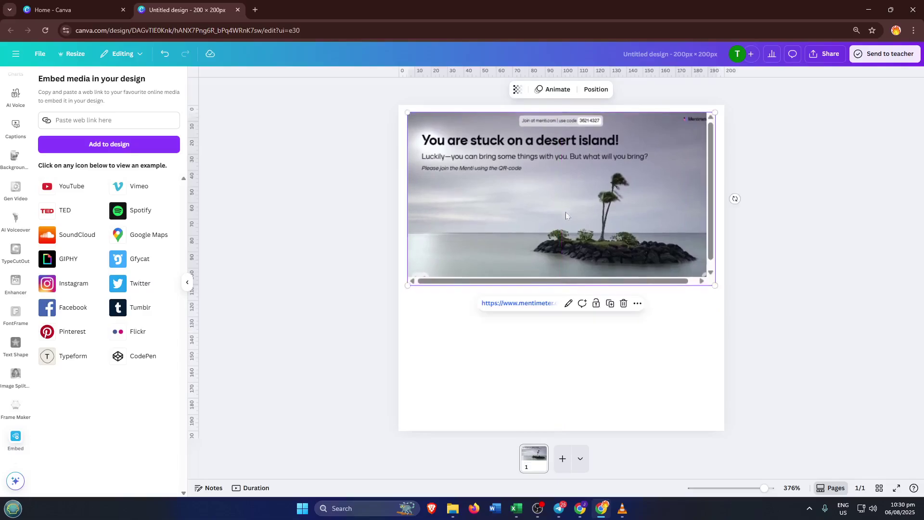
{"action": "left_click", "coordinate": [595, 322]}
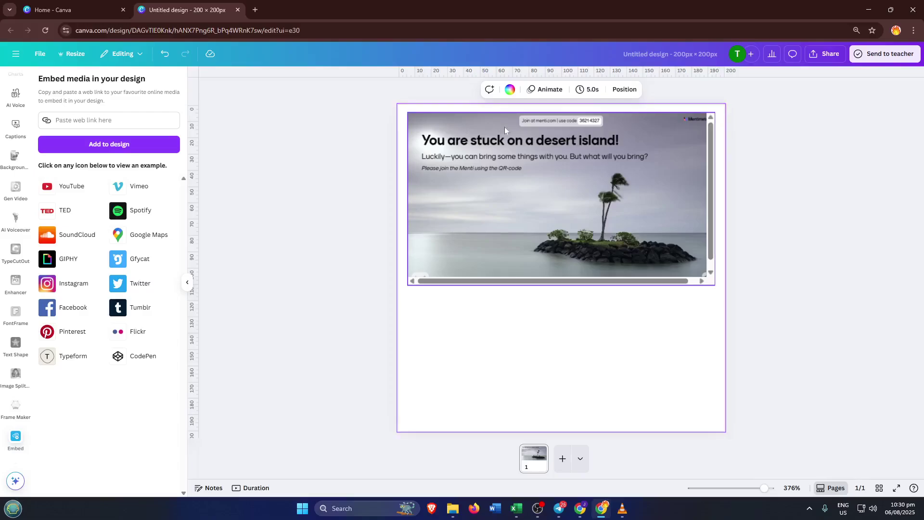
Step: Fill the page background with the default purple-to-cyan gradient
{"action": "left_click", "coordinate": [508, 91]}
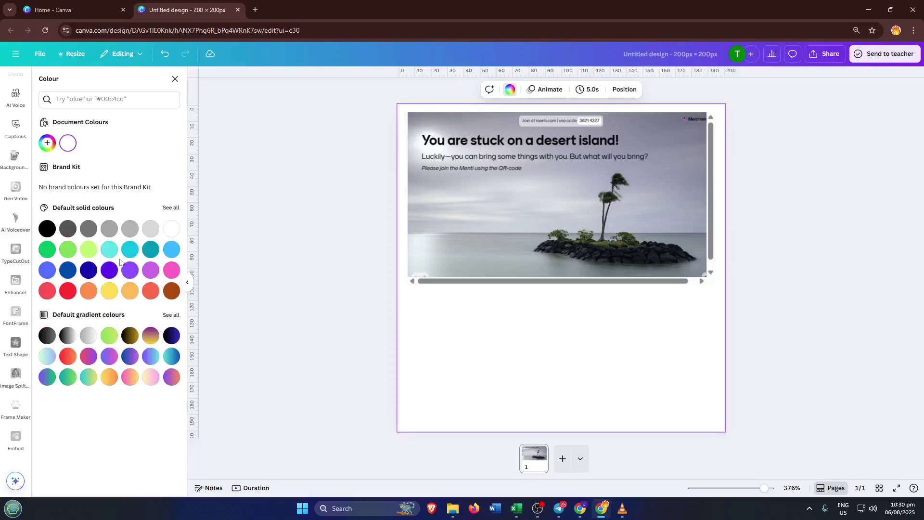
{"action": "left_click", "coordinate": [150, 357]}
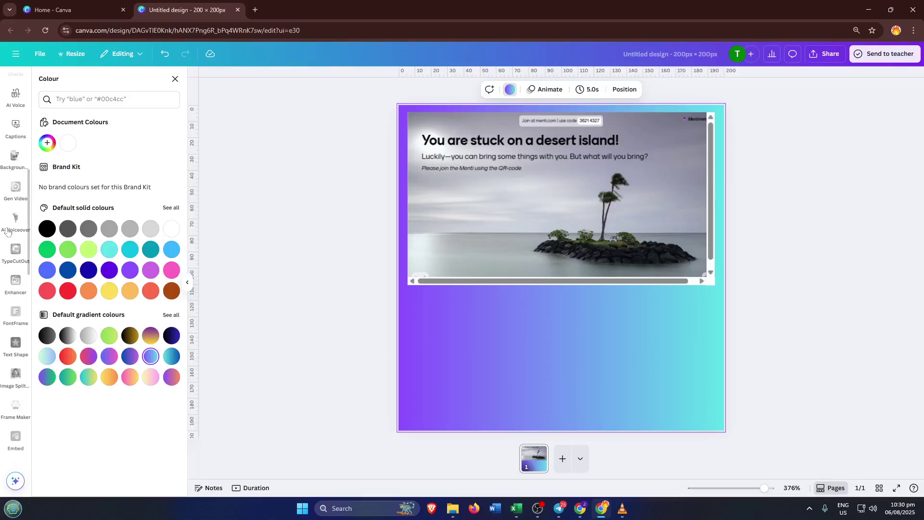
{"action": "scroll", "coordinate": [21, 214], "scroll_direction": "up", "scroll_amount": 3}
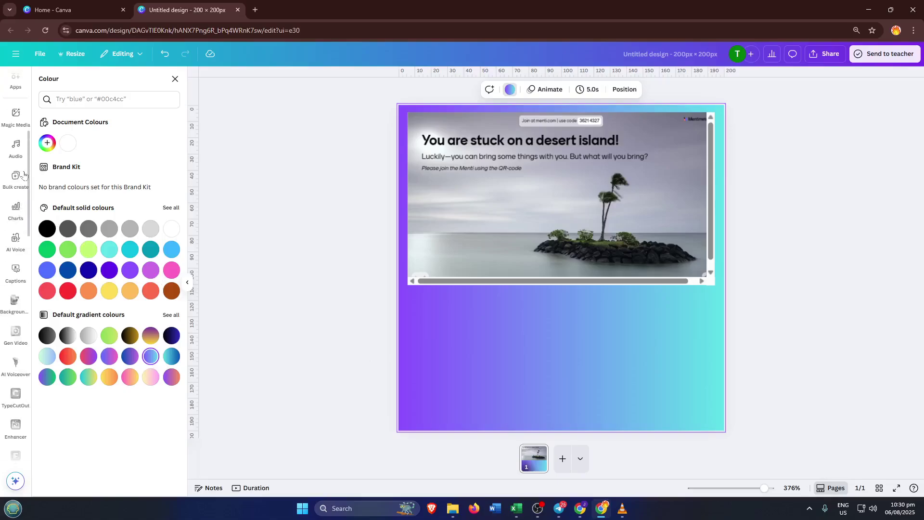
{"action": "scroll", "coordinate": [16, 206], "scroll_direction": "up", "scroll_amount": 4}
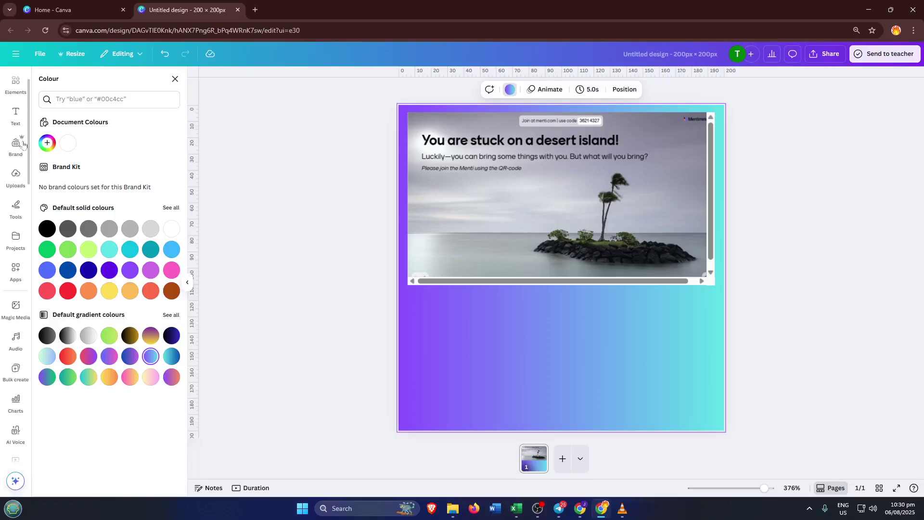
Step: Add a subheading text box and move it onto the gradient below the embedded slide
{"action": "left_click", "coordinate": [16, 116]}
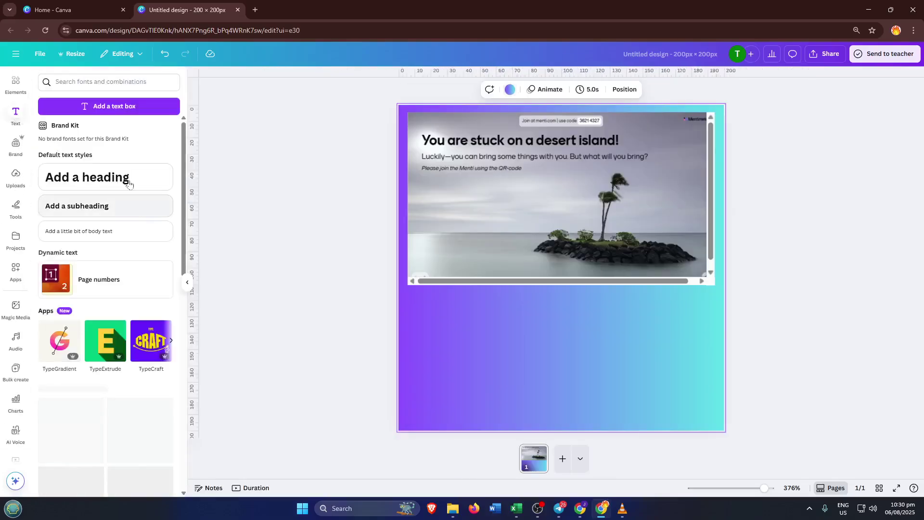
{"action": "left_click", "coordinate": [89, 214]}
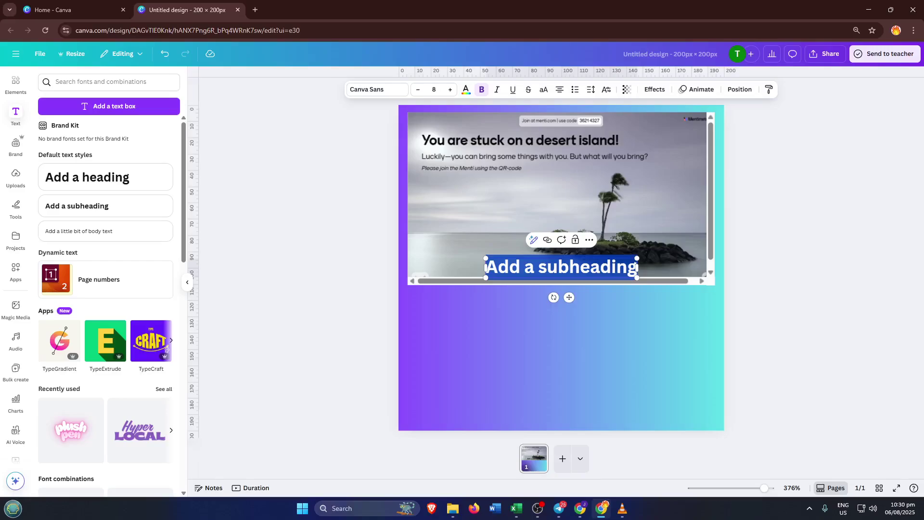
{"action": "left_click", "coordinate": [673, 333]}
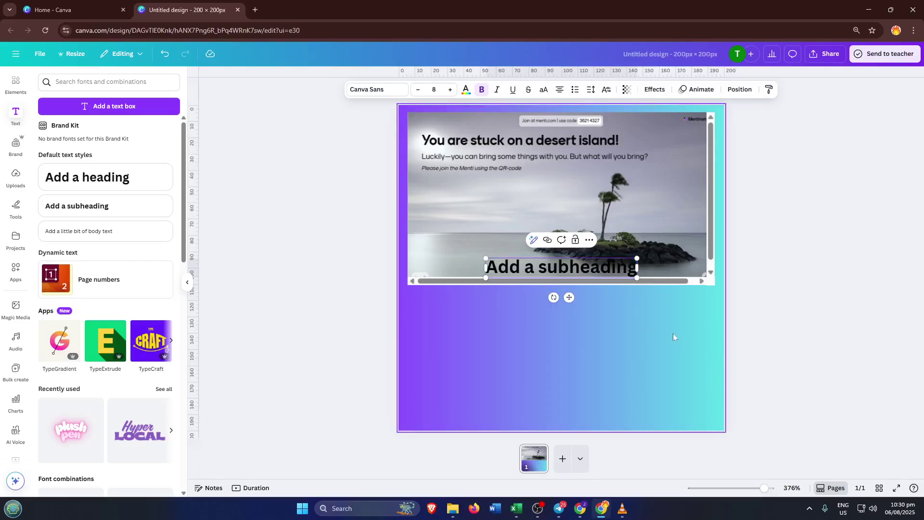
{"action": "left_click", "coordinate": [586, 272]}
{"action": "left_click_drag", "start_coordinate": [584, 272], "coordinate": [522, 306]}
Step: Replace the subheading text with "That's it"
{"action": "double_click", "coordinate": [522, 306]}
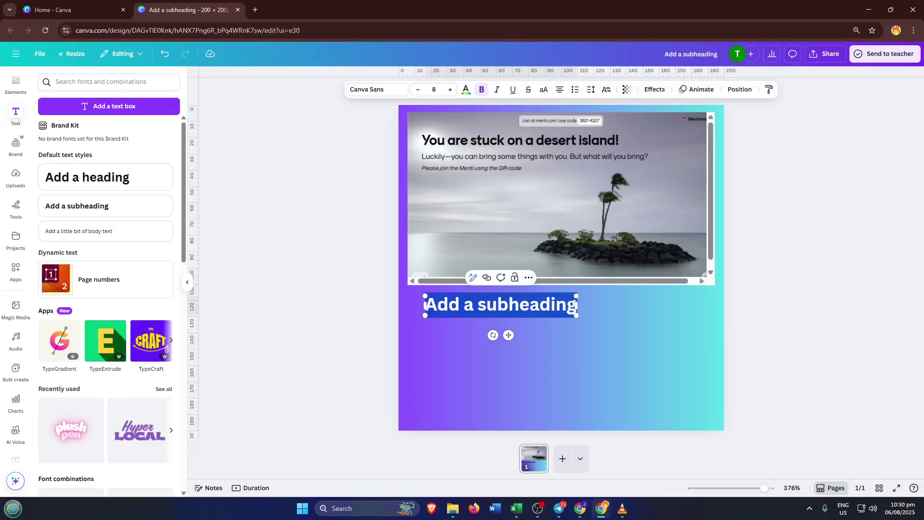
{"action": "type", "text": "Thats"}
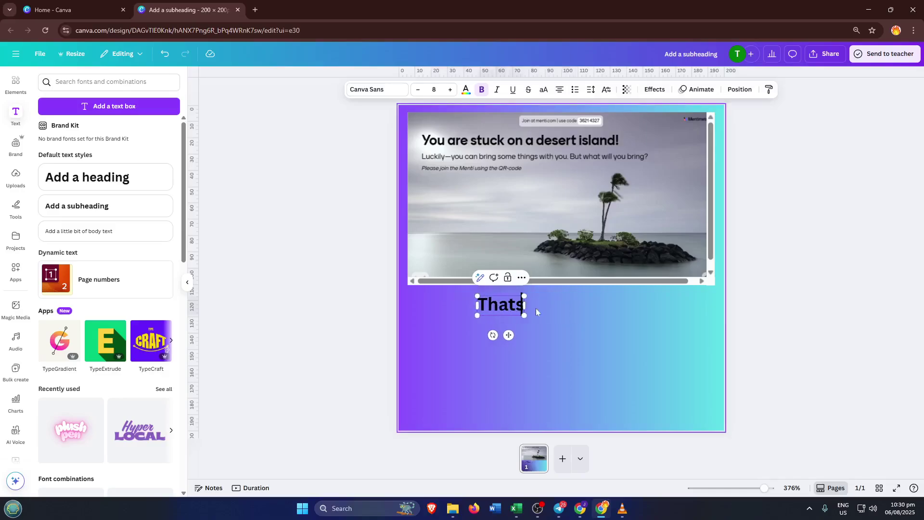
{"action": "key", "text": "BackSpace"}
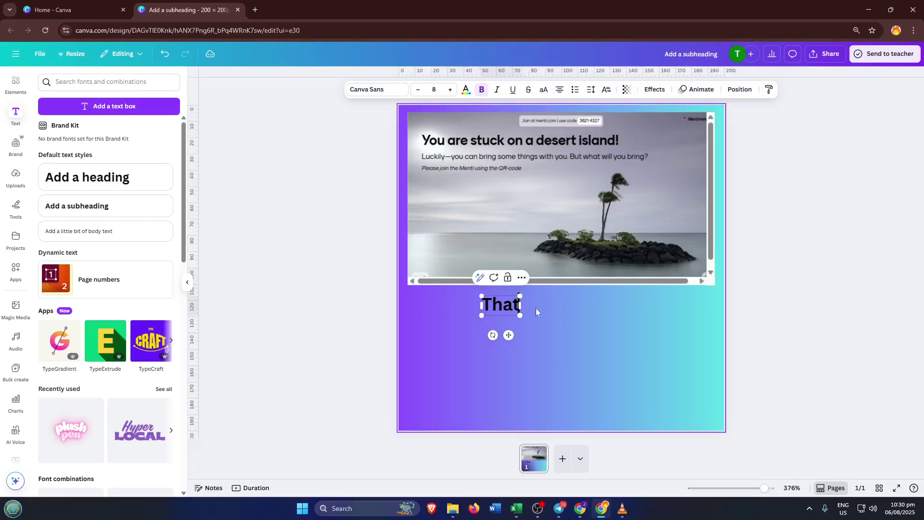
{"action": "type", "text": "'s "}
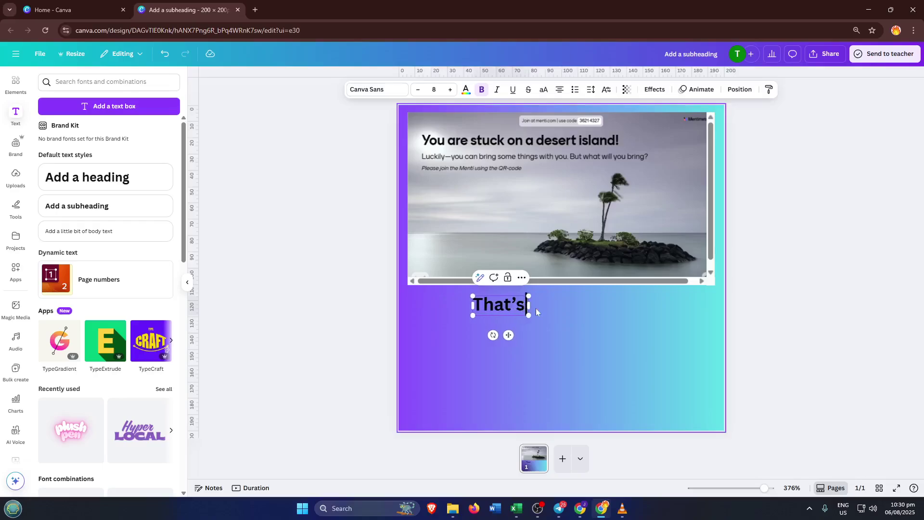
{"action": "type", "text": "it"}
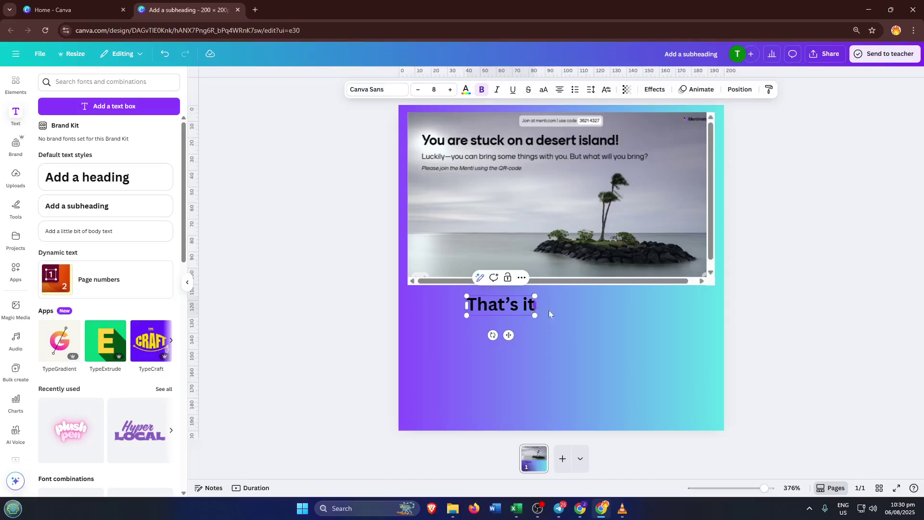
{"action": "left_click", "coordinate": [580, 340]}
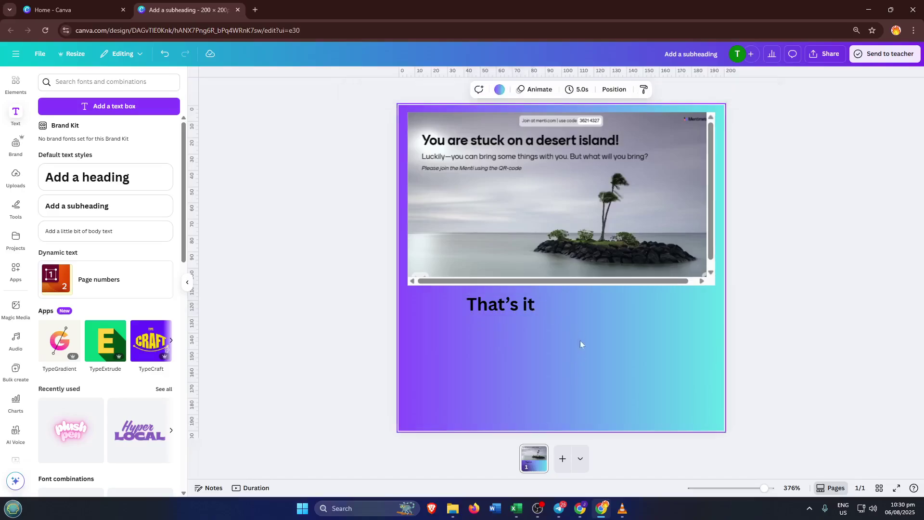